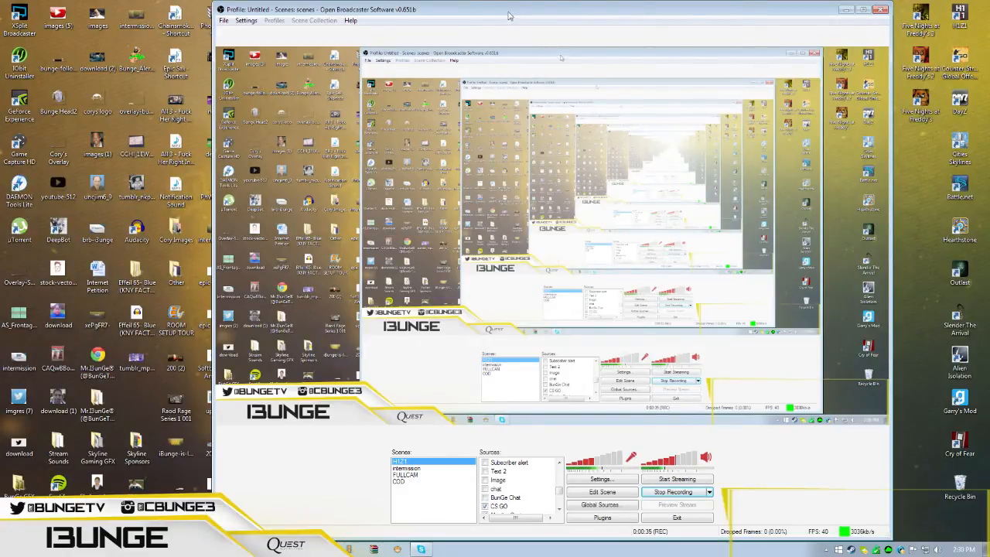
- Open the Encoding page of the settings and select x264 as the video encoder
drag(511, 13, 461, 14)
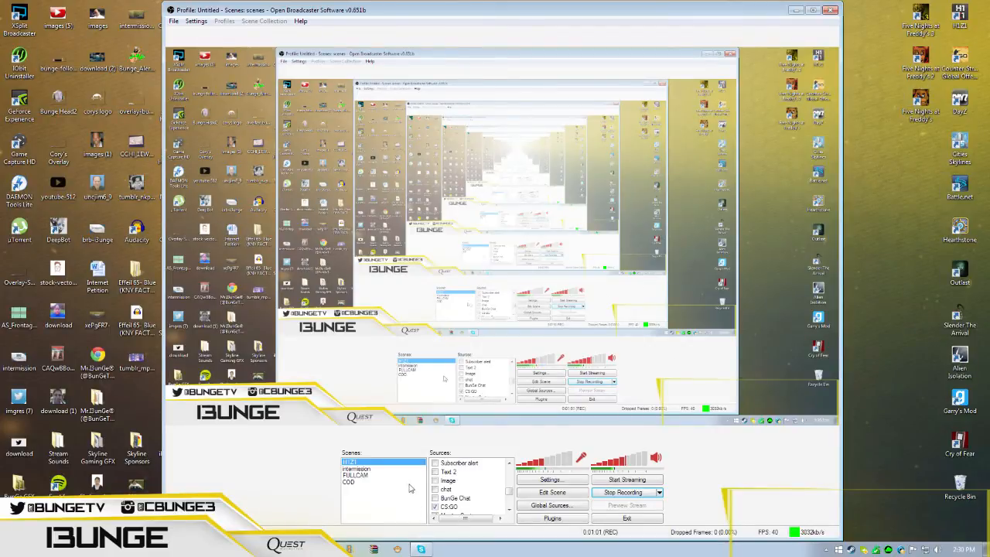
click(552, 485)
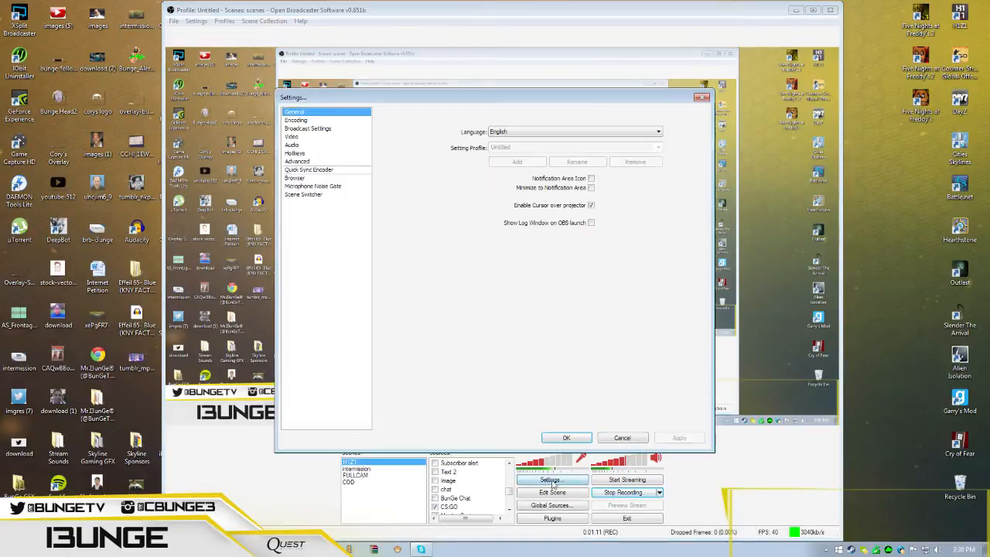
click(309, 121)
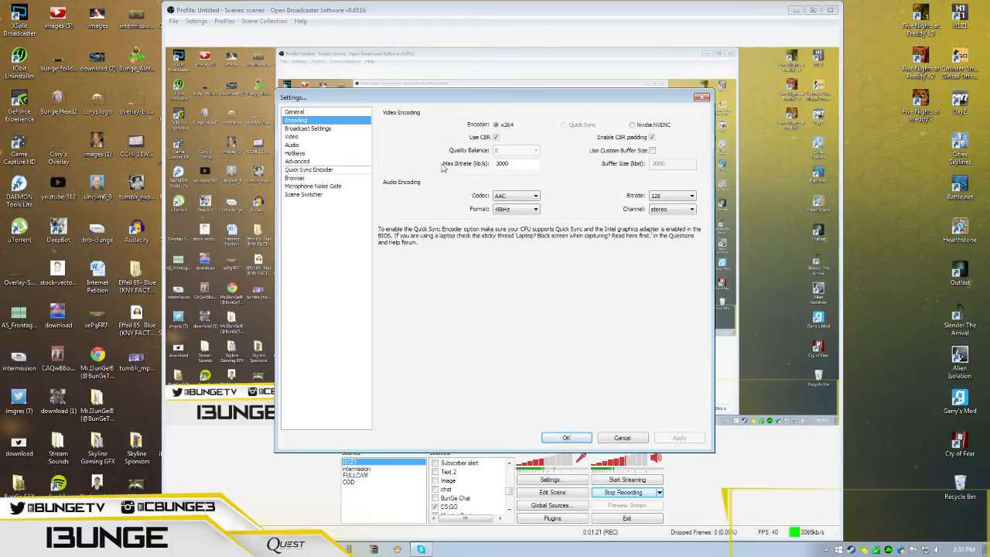
drag(499, 98, 476, 71)
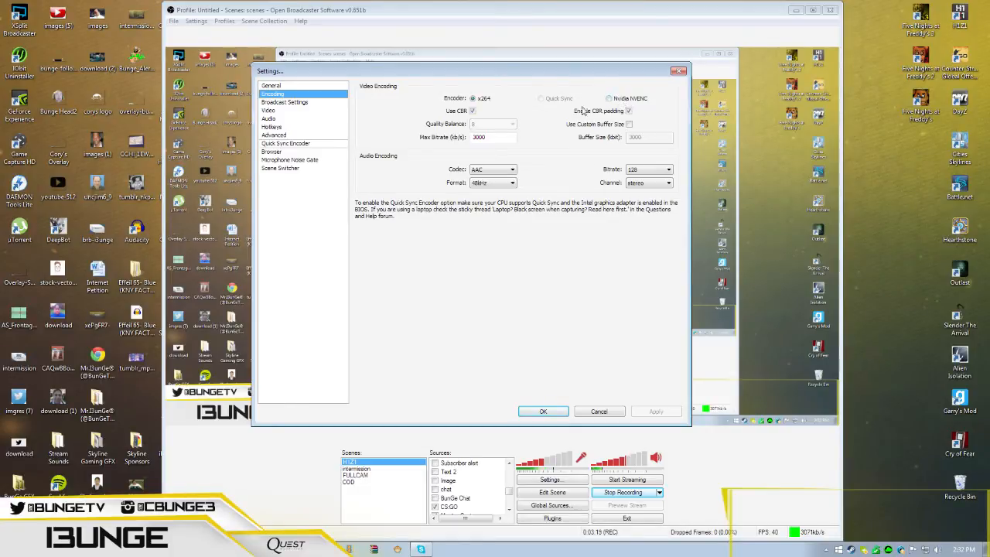
click(486, 99)
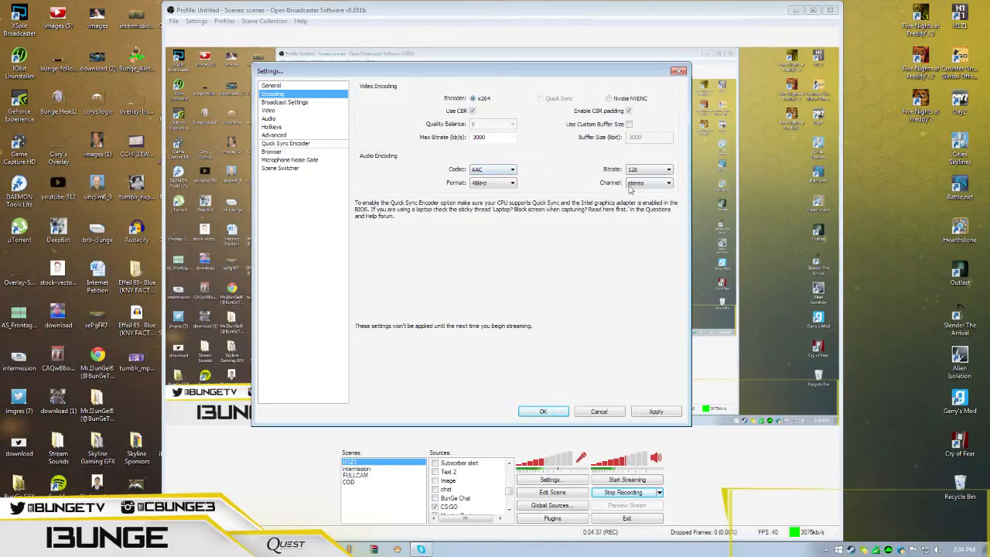
- Review the available audio format and audio bitrate options in the Encoding settings
click(503, 184)
click(545, 162)
click(659, 169)
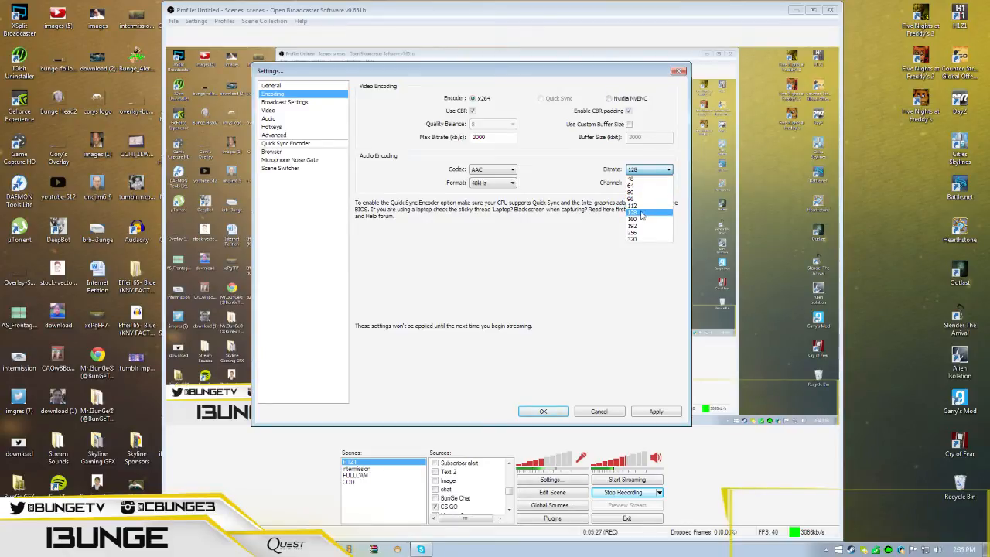
click(559, 174)
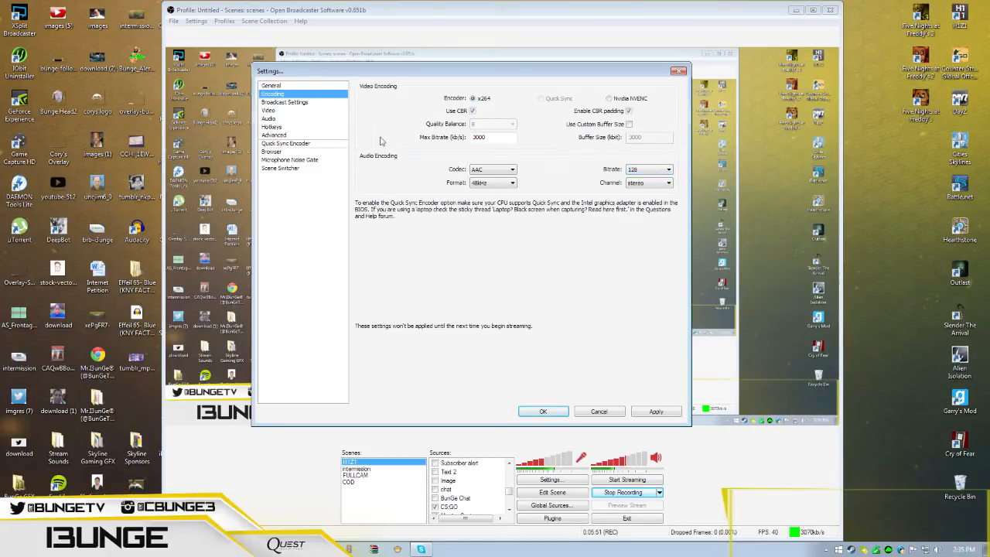
- Discard the pending encoding changes and open the Broadcast Settings page
click(299, 102)
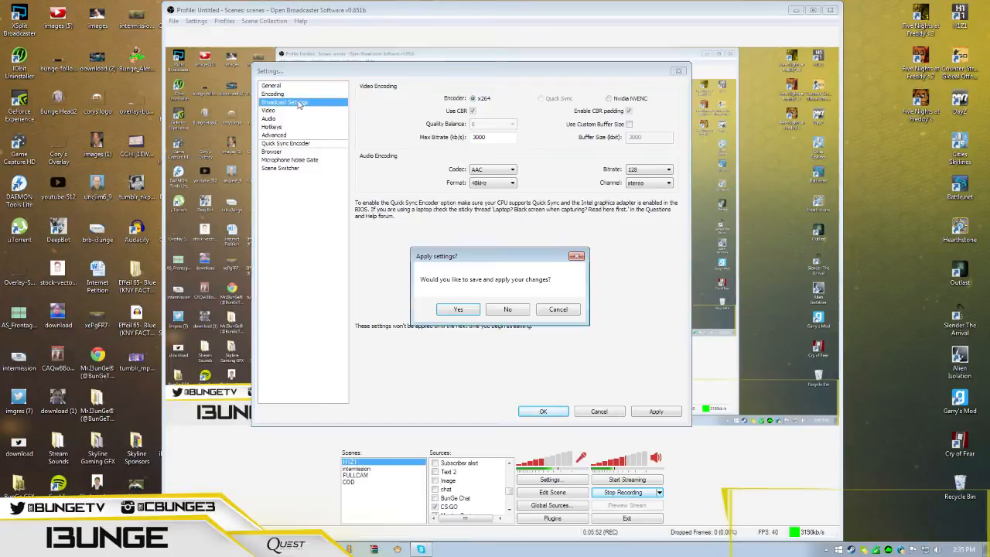
click(551, 311)
click(282, 111)
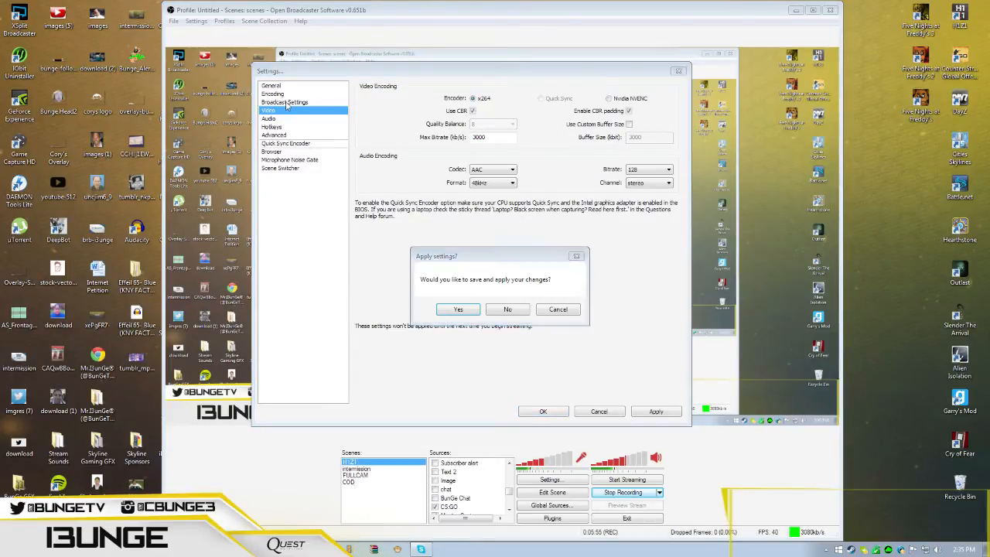
click(518, 309)
click(302, 104)
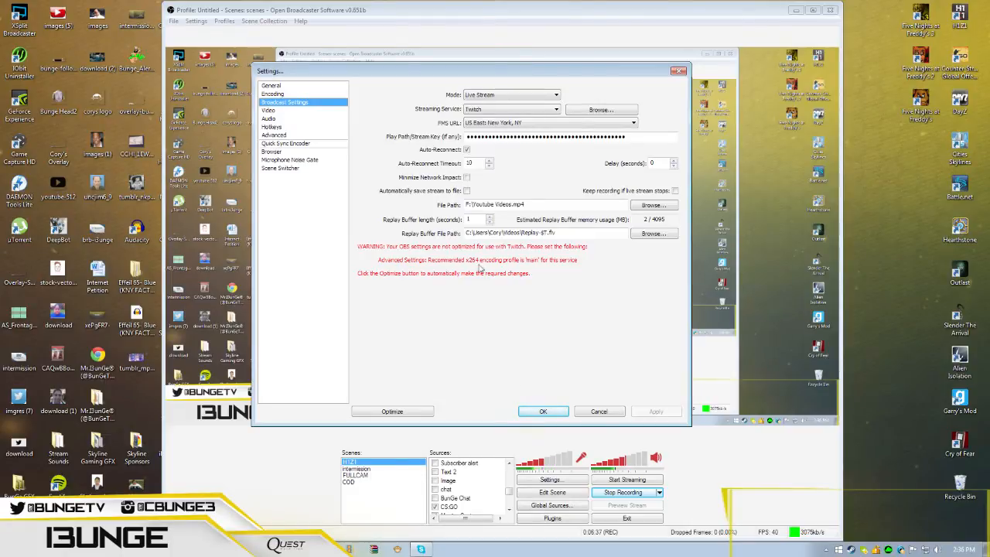
- Review the video adapter and resolution downscale options in the Video settings
click(269, 110)
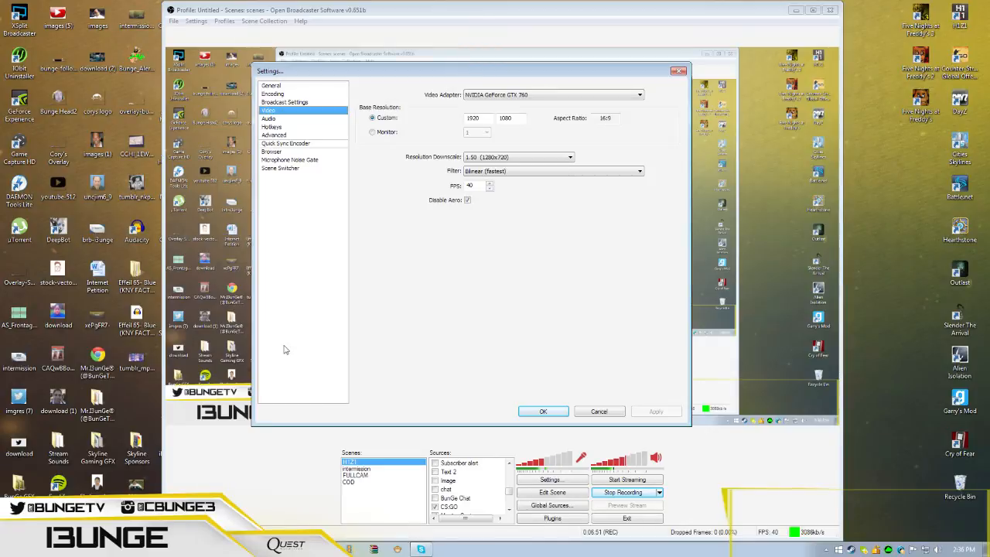
click(532, 95)
click(408, 90)
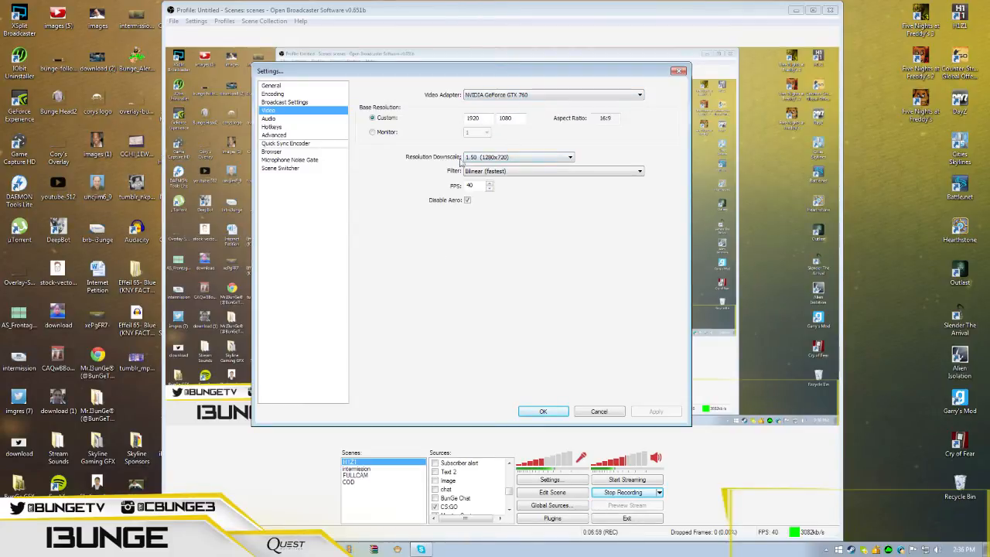
click(535, 158)
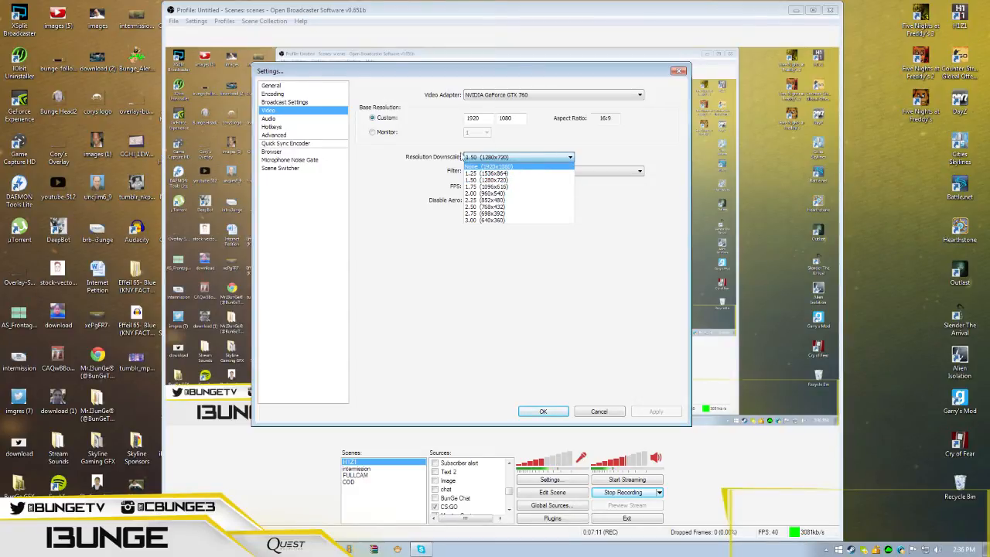
click(412, 162)
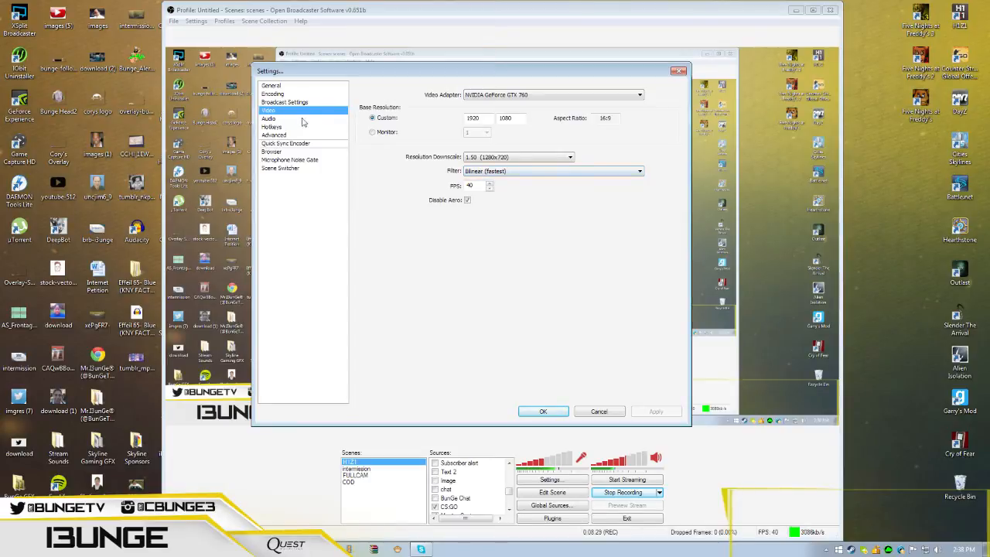
- Review the microphone device choices in the Audio settings and view the Hotkeys page
click(268, 118)
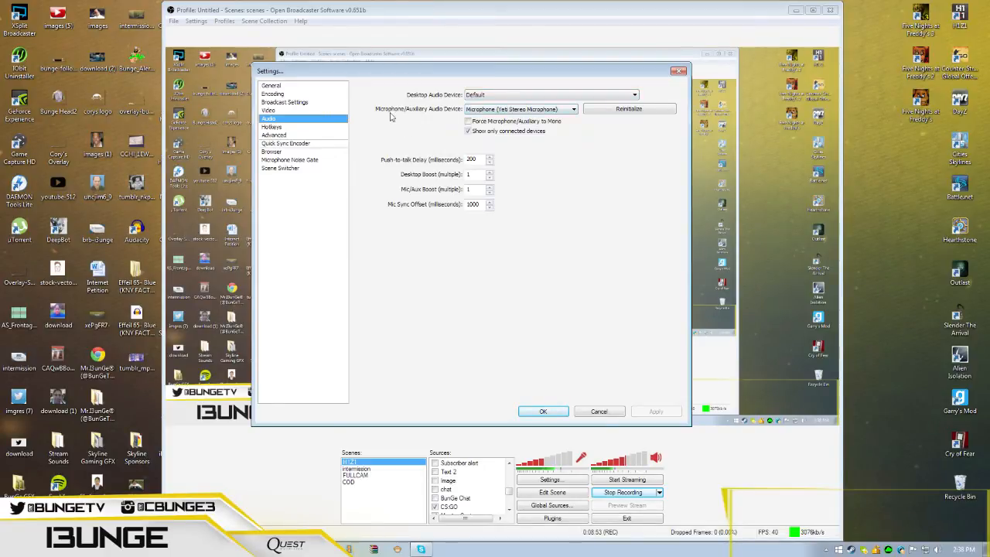
click(545, 112)
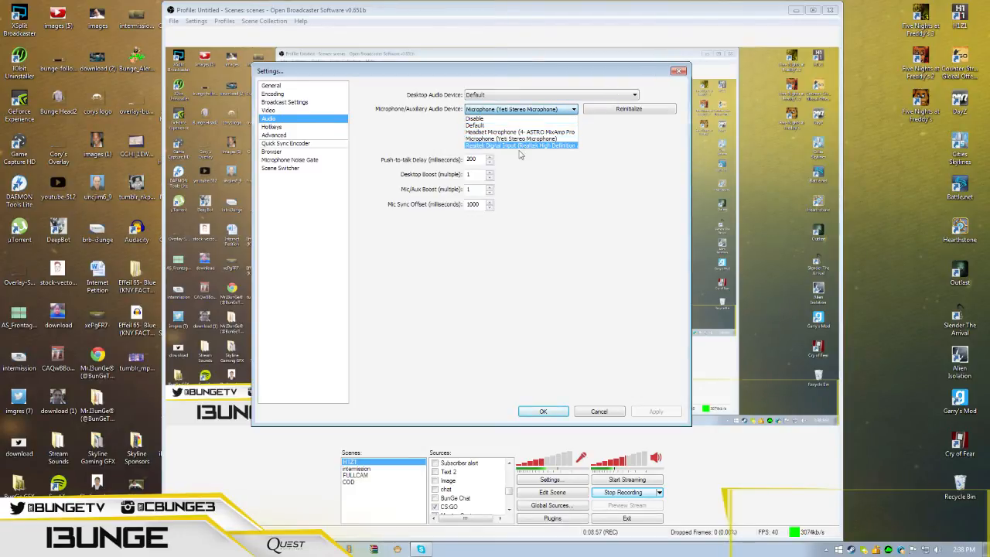
click(562, 150)
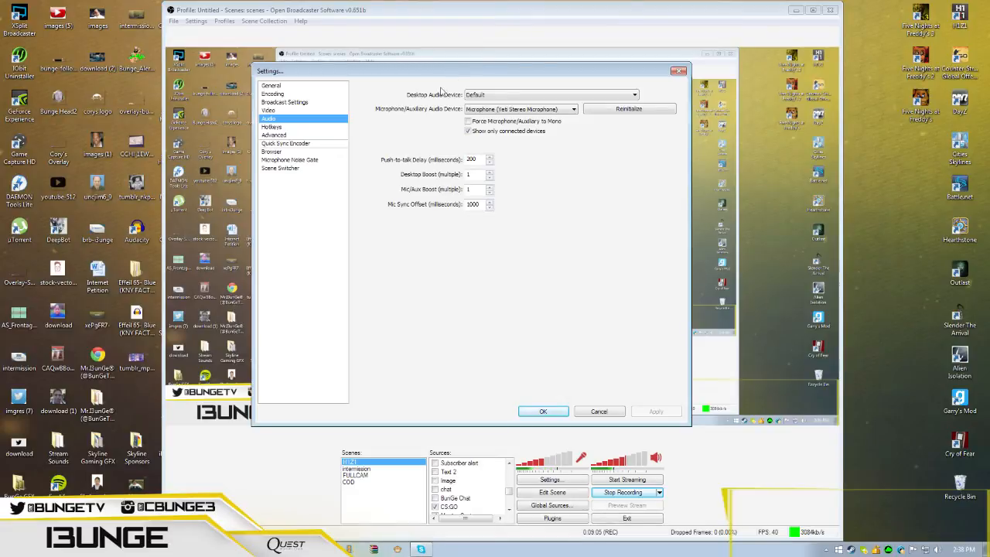
click(283, 126)
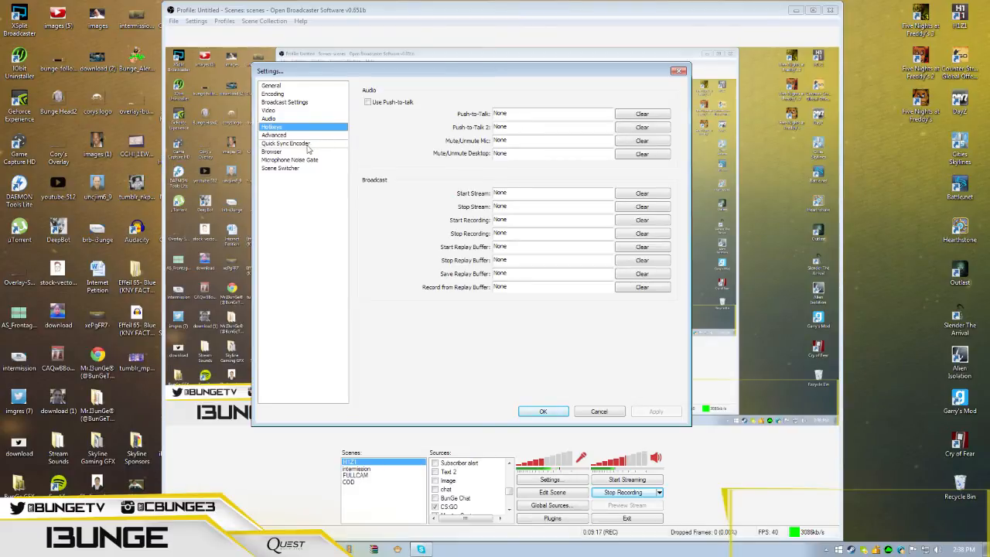
- Review the x264 CPU preset choices in the Advanced settings
click(284, 136)
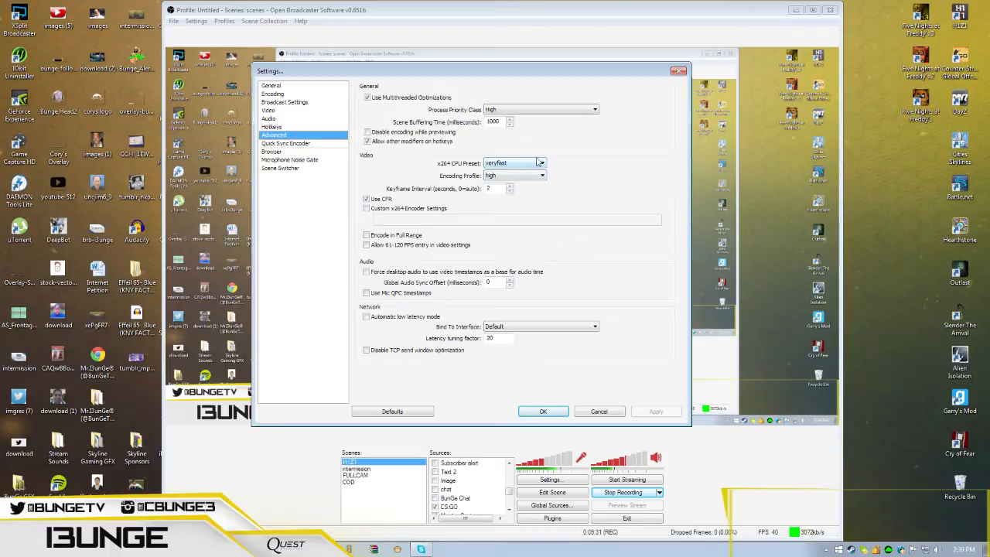
click(501, 163)
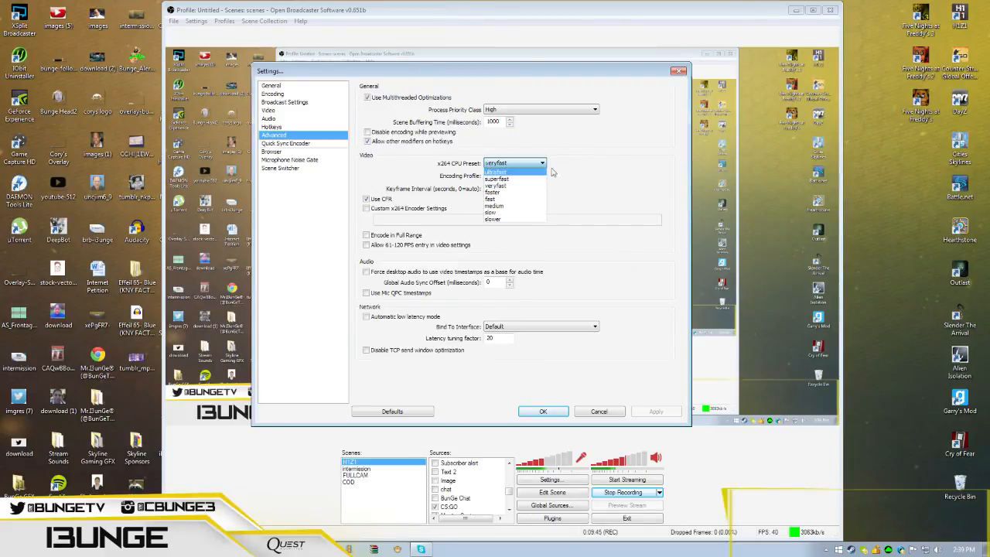
click(613, 165)
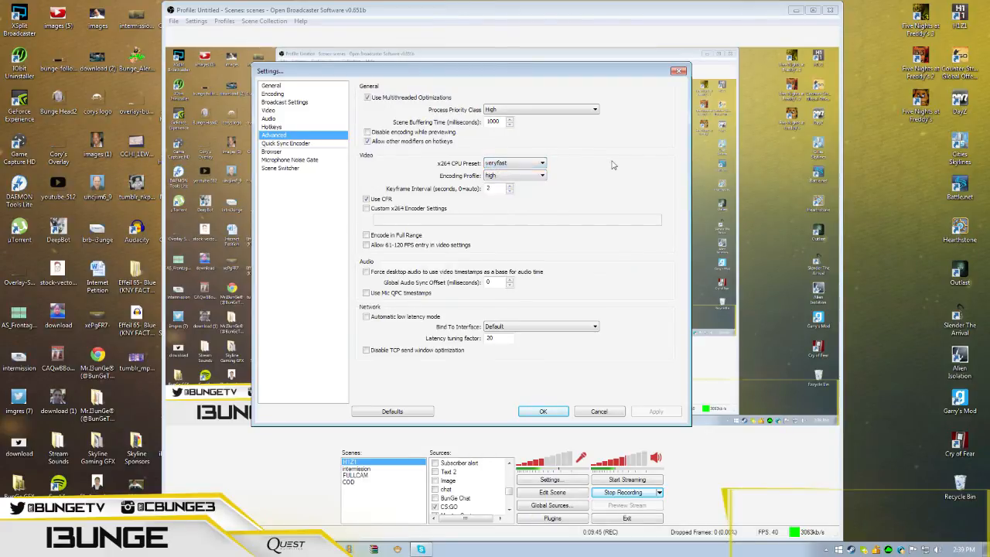
click(531, 164)
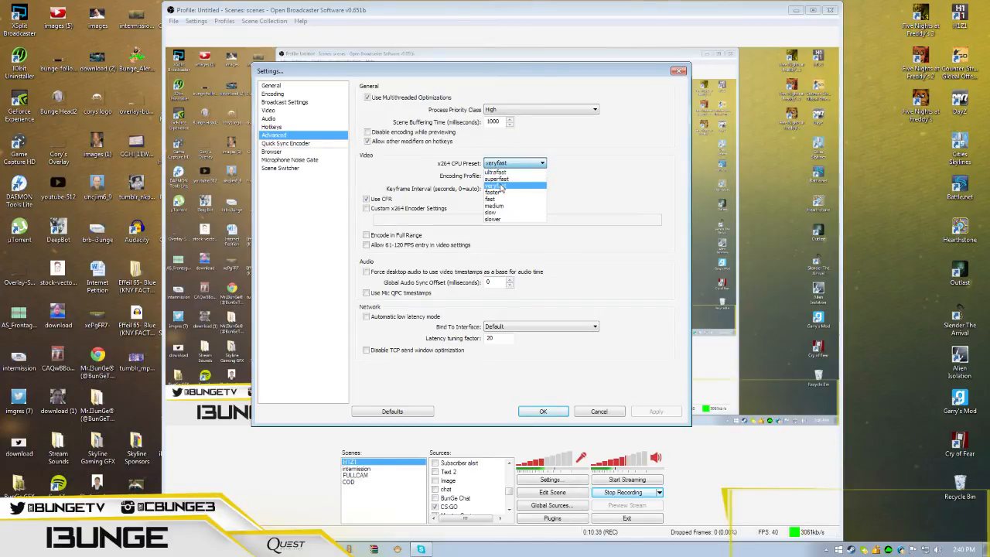
click(619, 183)
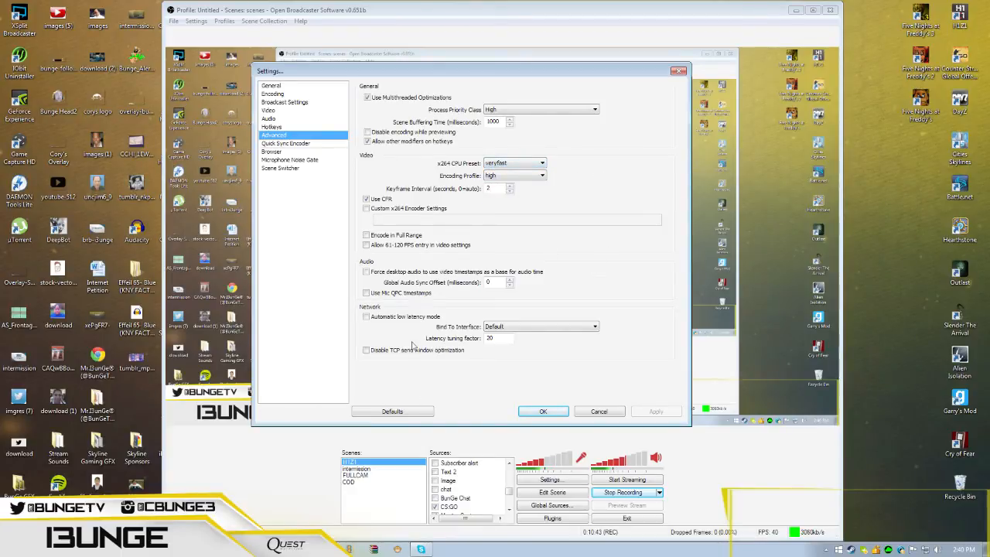
- Look through the Quick Sync Encoder, Browser, Microphone Noise Gate, Scene Switcher and General pages, and close the settings without saving
click(298, 145)
click(275, 155)
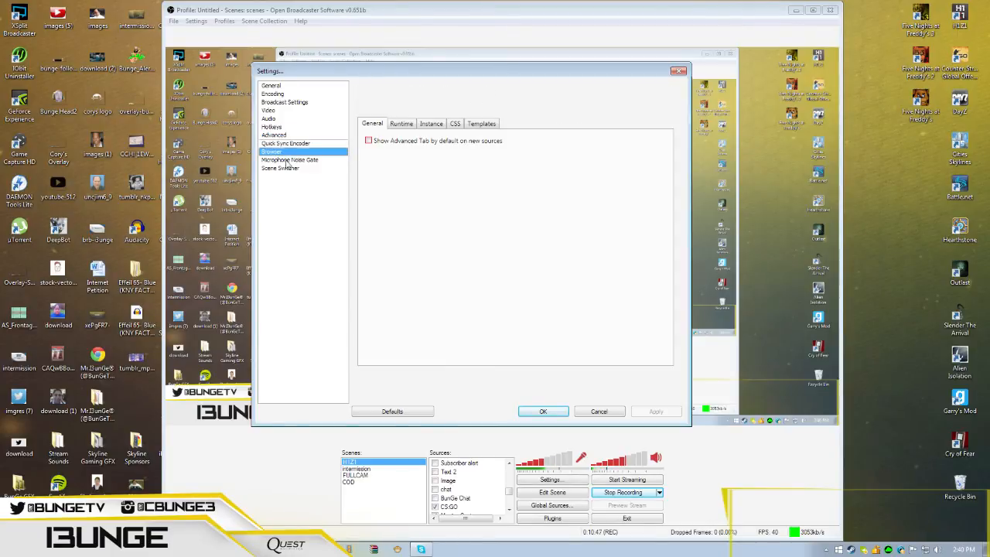
click(286, 160)
click(284, 169)
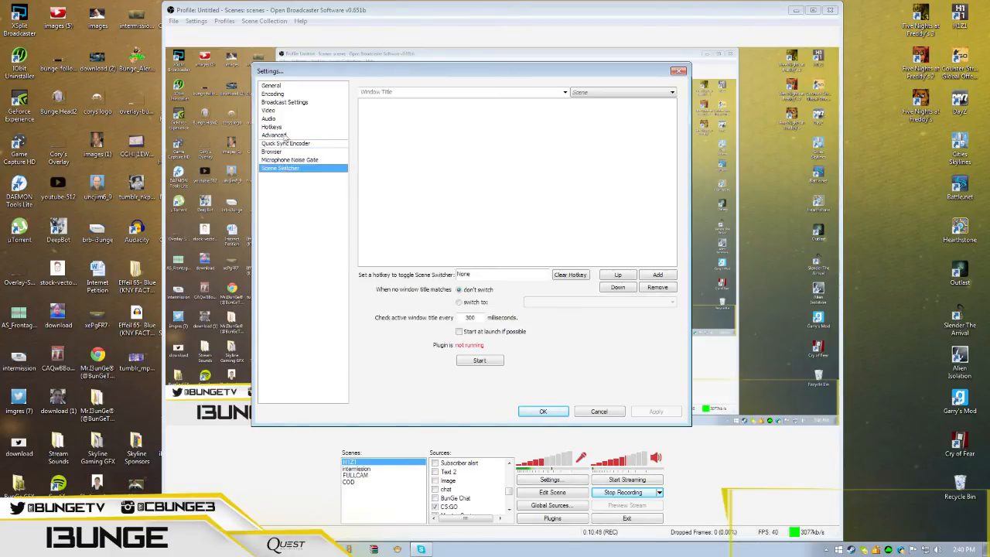
click(282, 86)
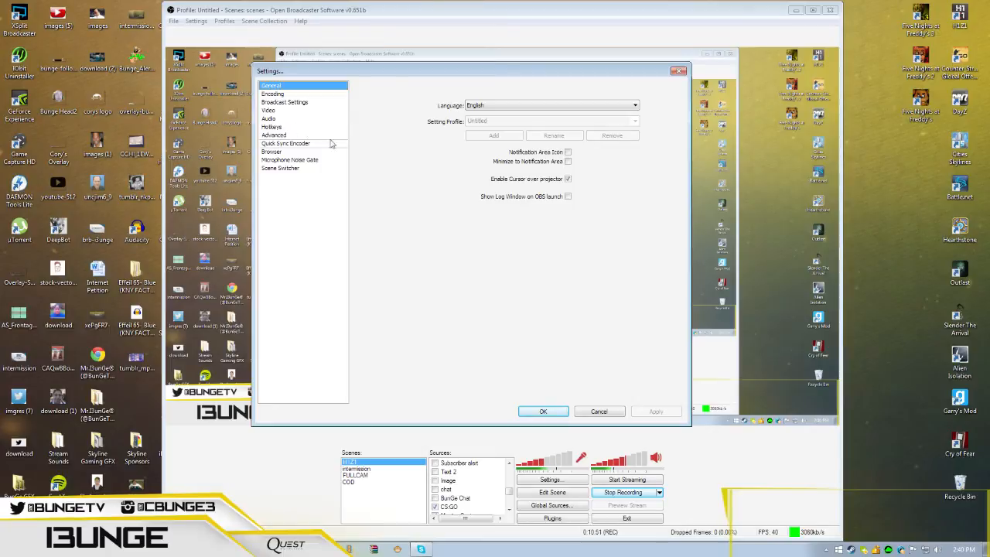
click(599, 412)
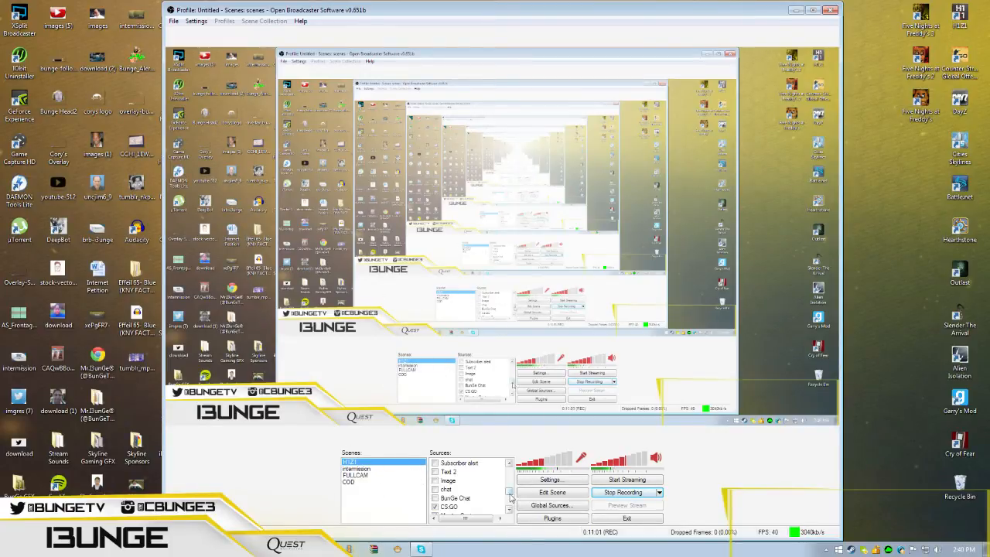
- Look through the H1Z1 scene's source list and the options available for the Window Capture 7 source
drag(507, 491, 507, 466)
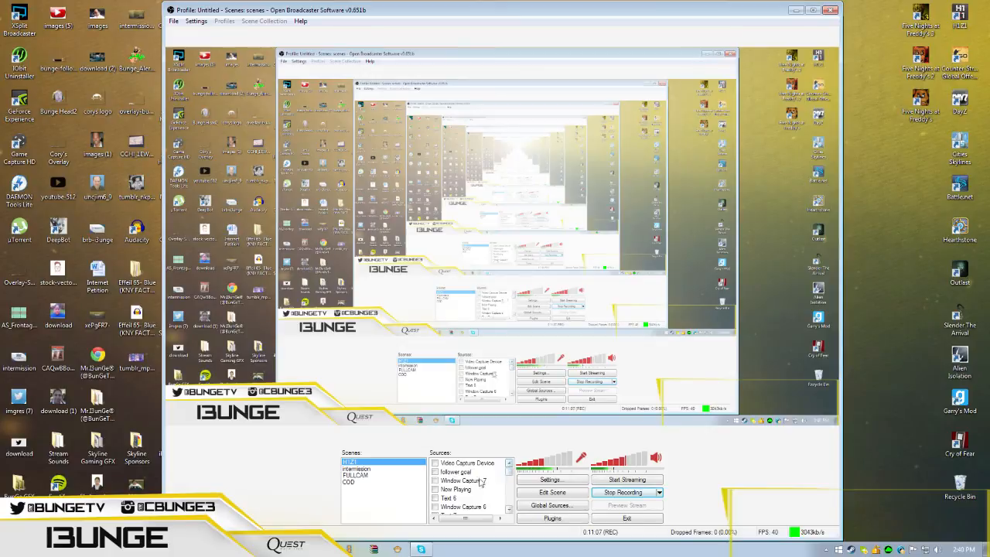
right_click(480, 480)
mouse_move(521, 407)
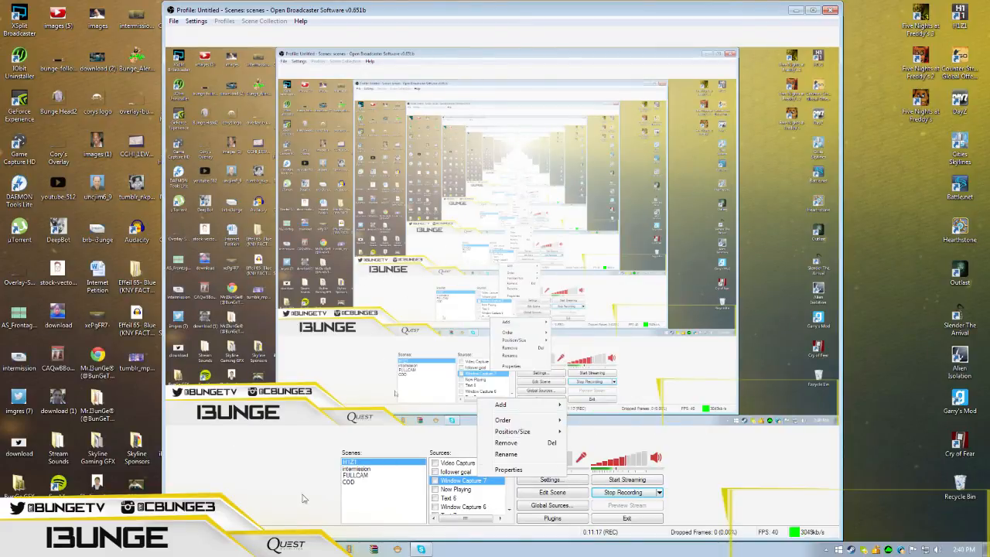
click(523, 471)
scroll(508, 473, down, 3)
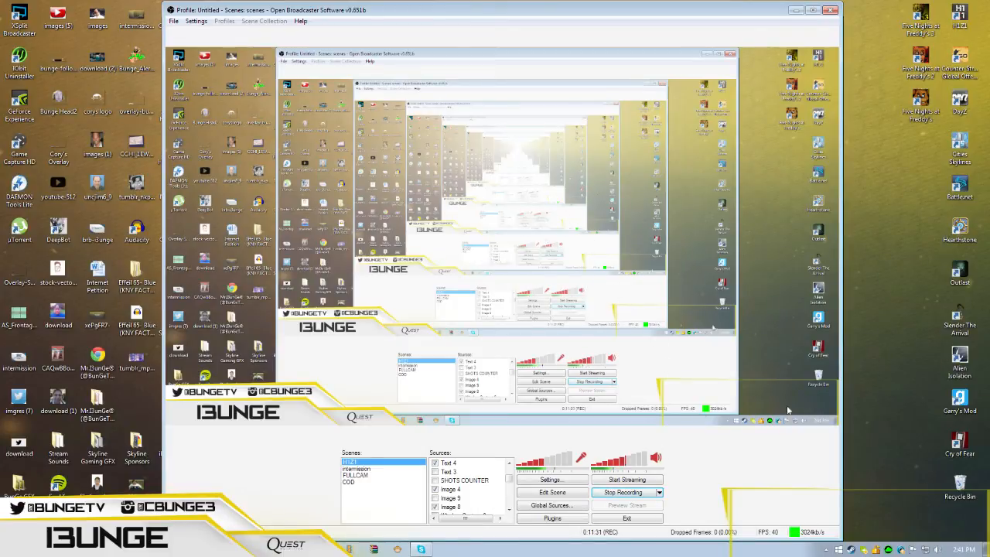
scroll(510, 480, down, 2)
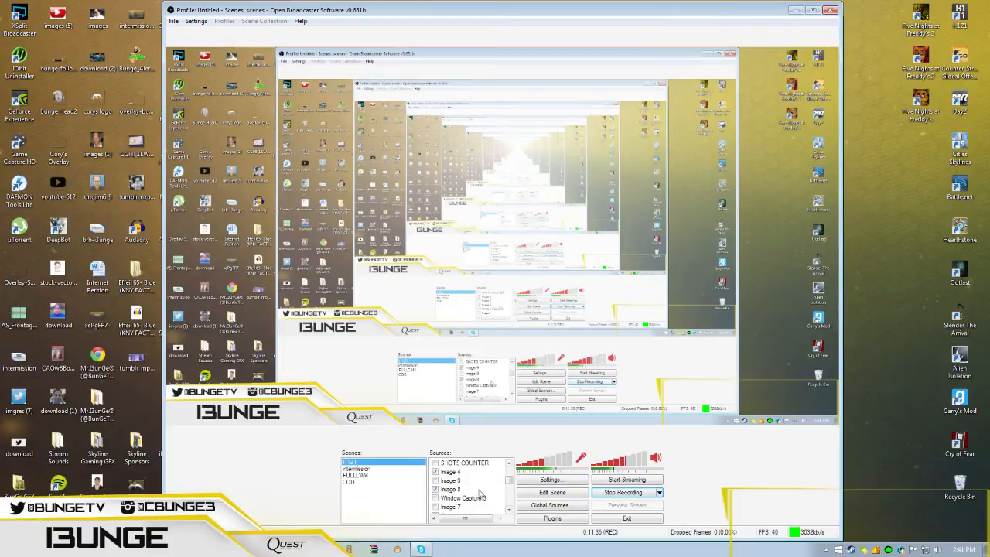
- View the source types that can be added to the H1Z1 scene and try adding a Text source
right_click(491, 480)
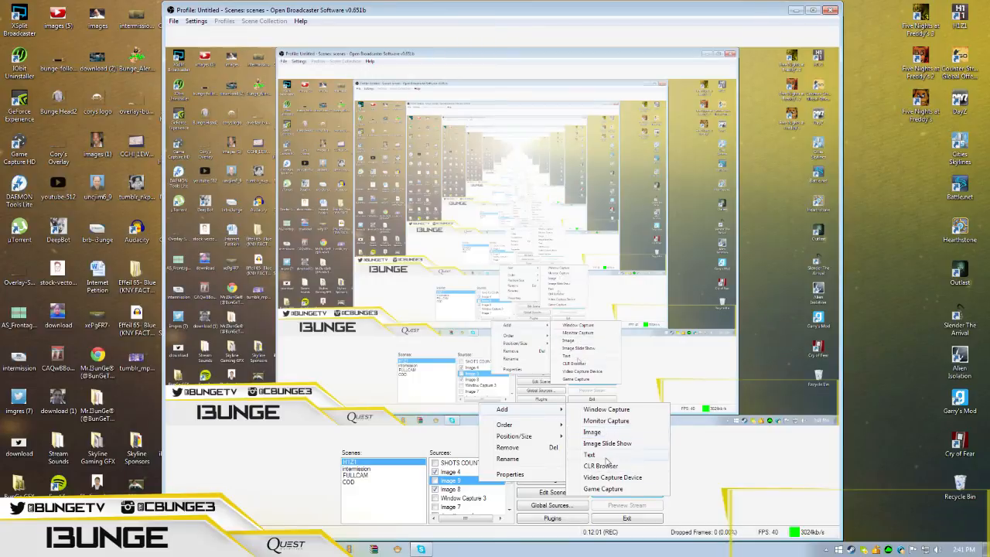
click(616, 454)
click(572, 286)
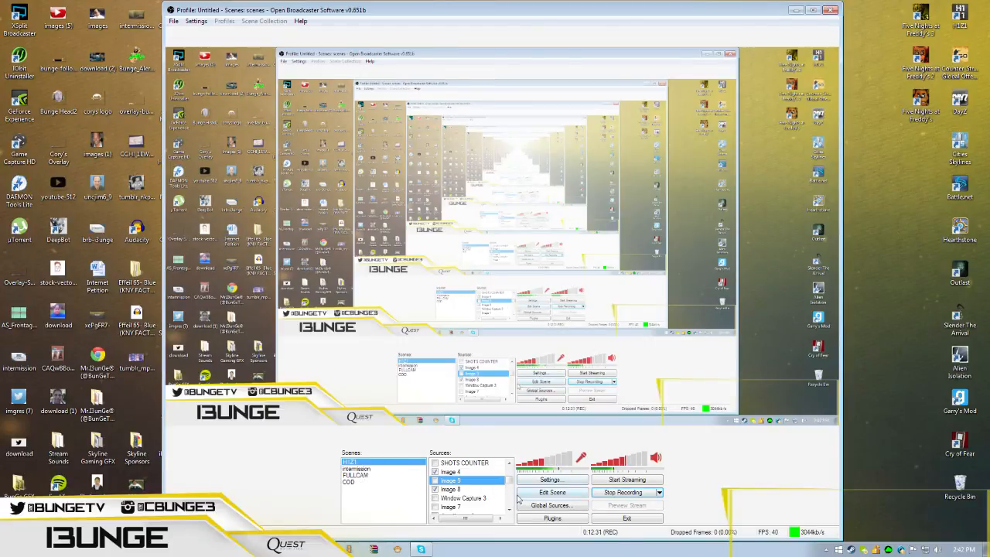
- Turn scene editing mode on and off again for the H1Z1 scene
click(550, 492)
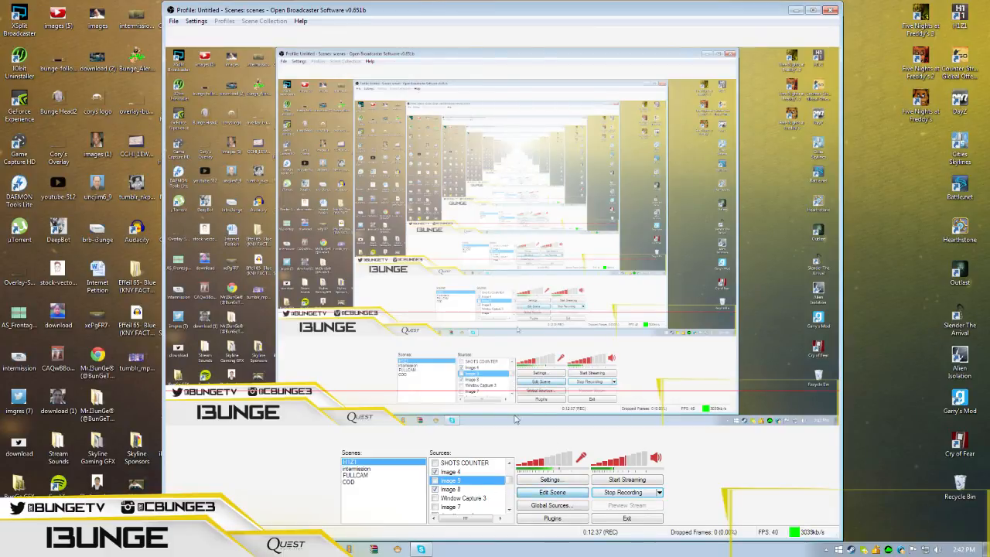
click(527, 496)
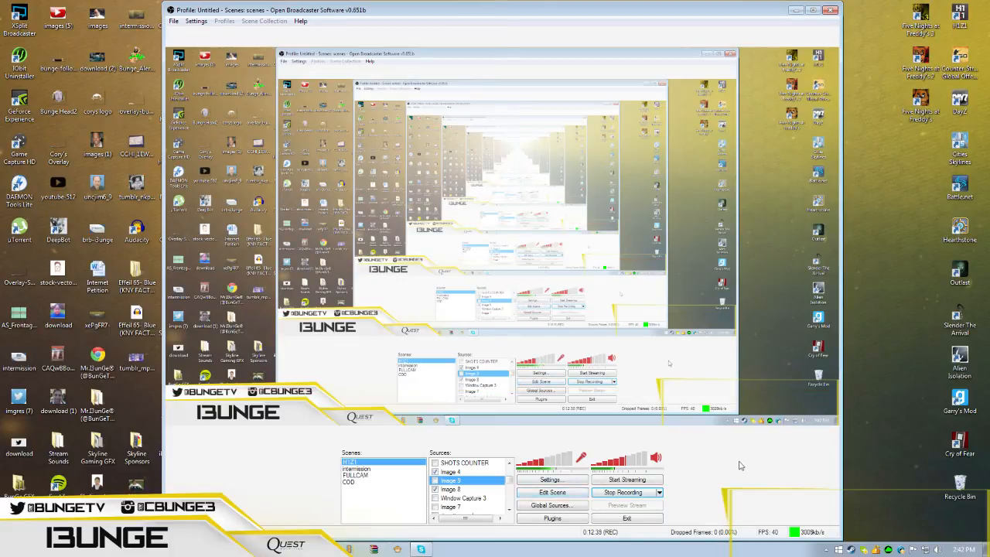